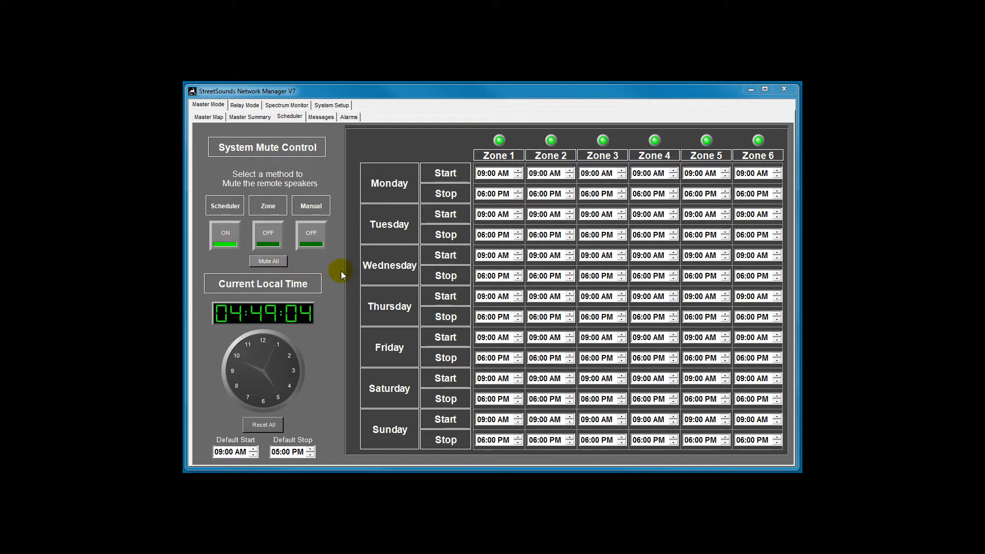
Try the Zone mute method with Zone 1's indicator toggled, and switch to the Manual mute method
left_click(268, 235)
left_click(499, 141)
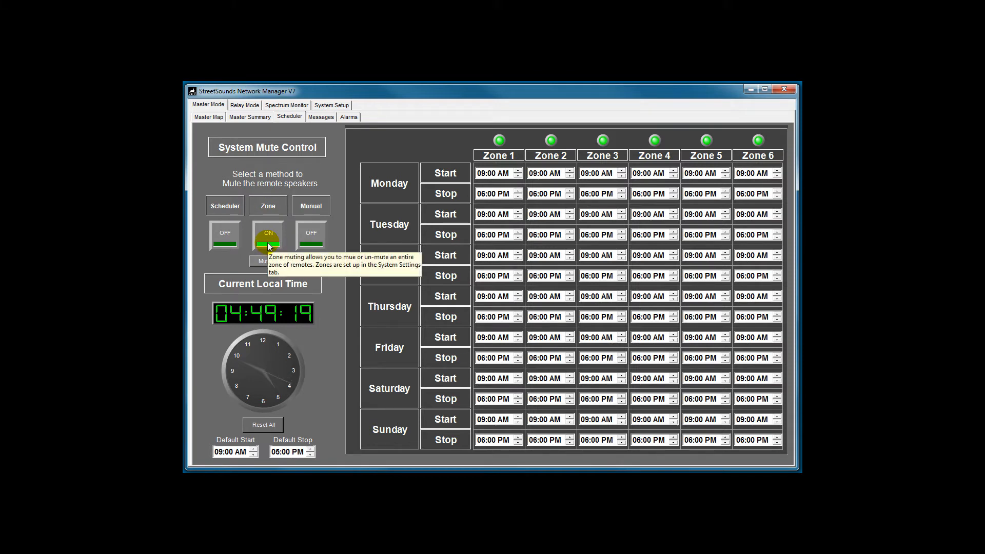
left_click(317, 230)
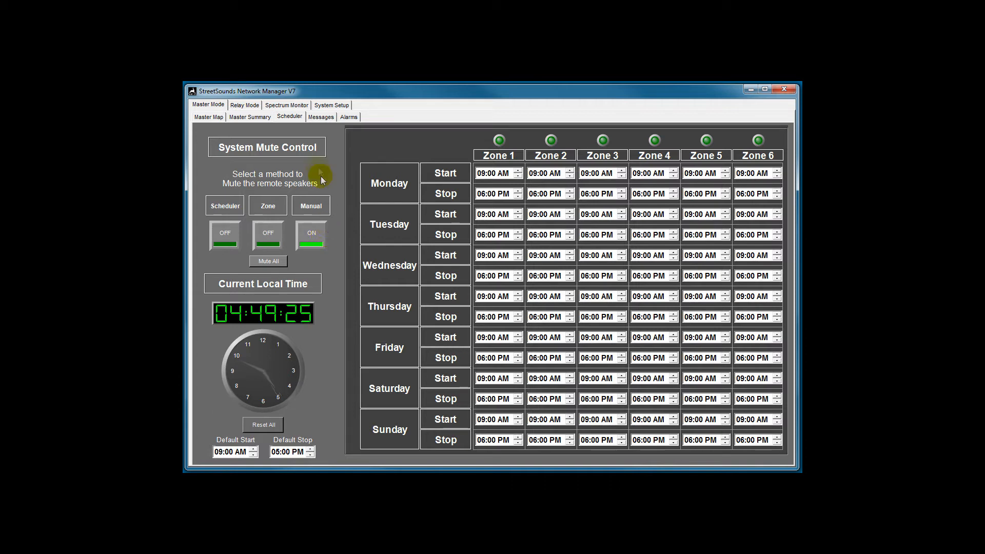
Open the Master Summary view to review the nodes, and return to the Scheduler
left_click(249, 117)
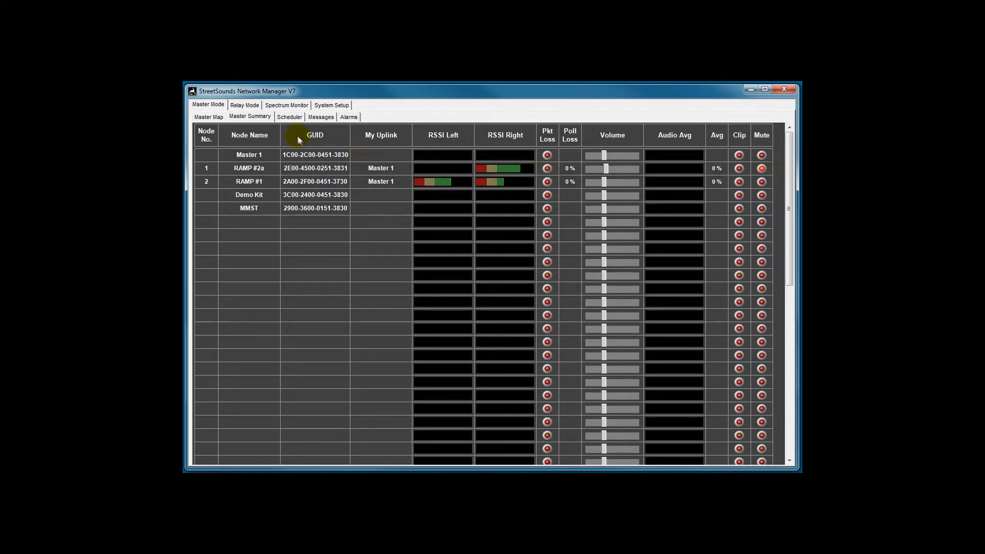
left_click(287, 118)
Select Scheduler as the method to mute the remote speakers
left_click(313, 234)
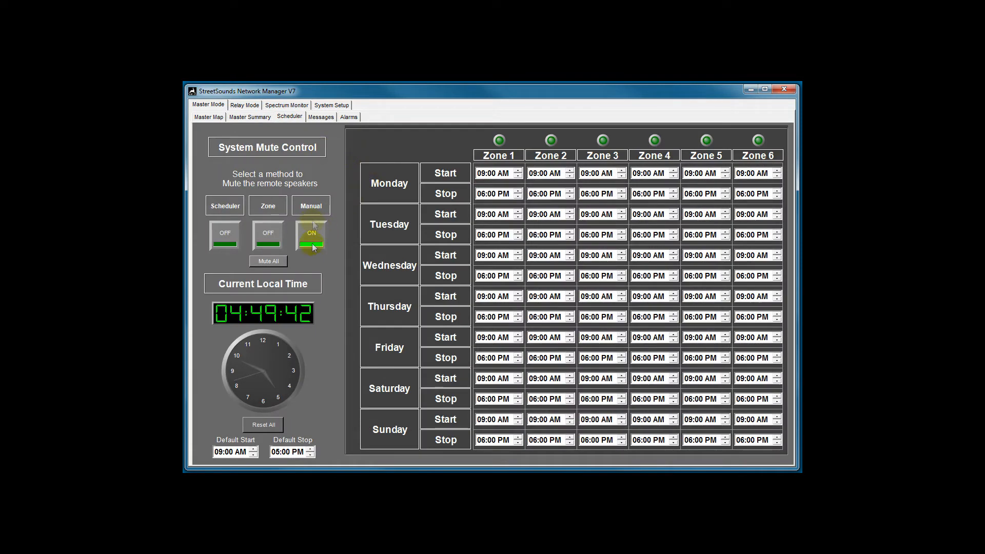
left_click(226, 239)
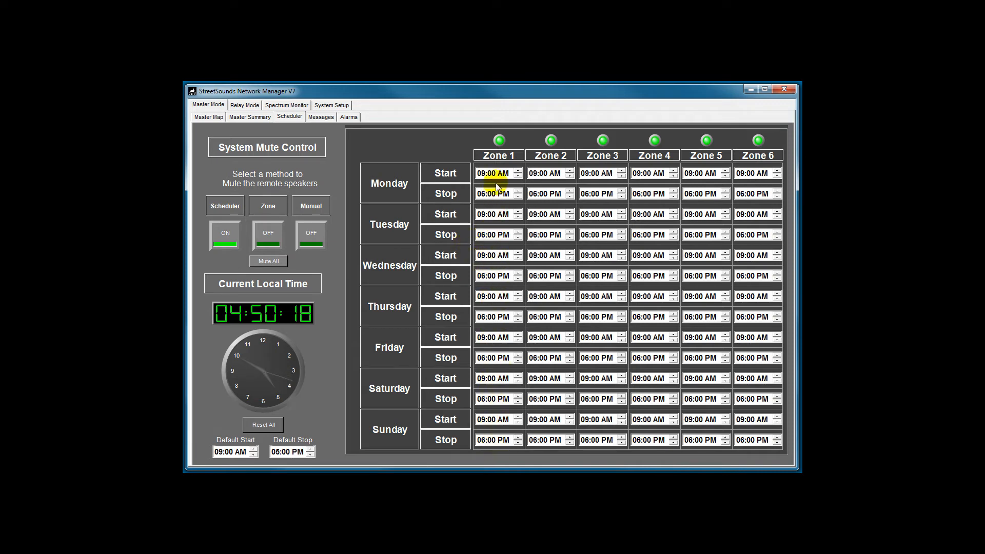
Set Monday's Zone 1 start time to 10:00 AM
left_click(482, 175)
left_click(516, 170)
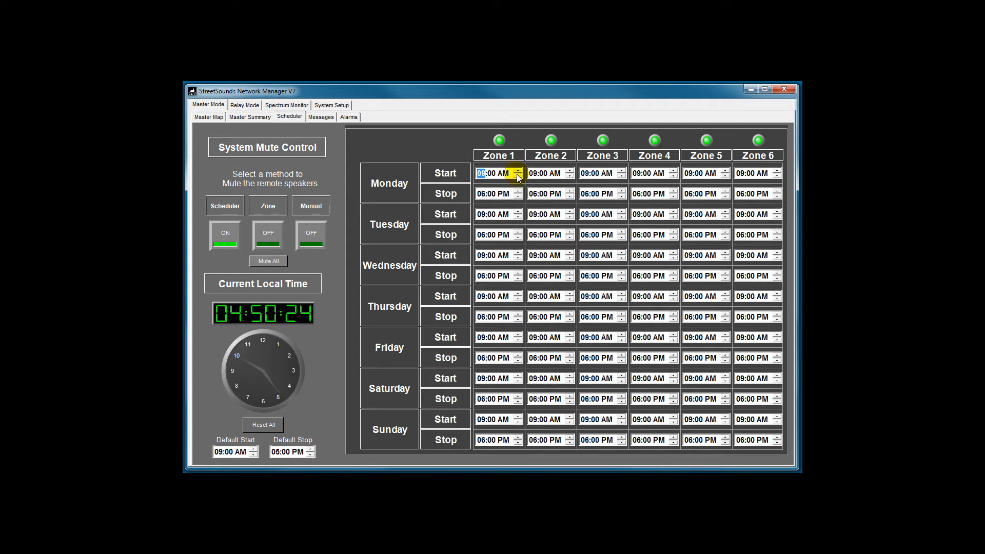
left_click(516, 174)
key("Tab")
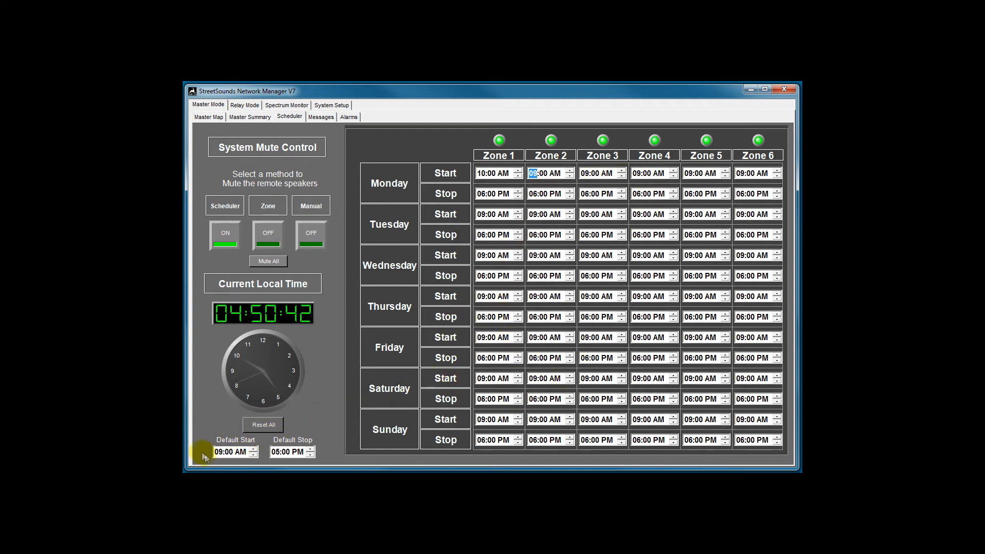
Set the default start time to 10:00 AM and reset all clocks to their default values
left_click(220, 453)
left_click(254, 449)
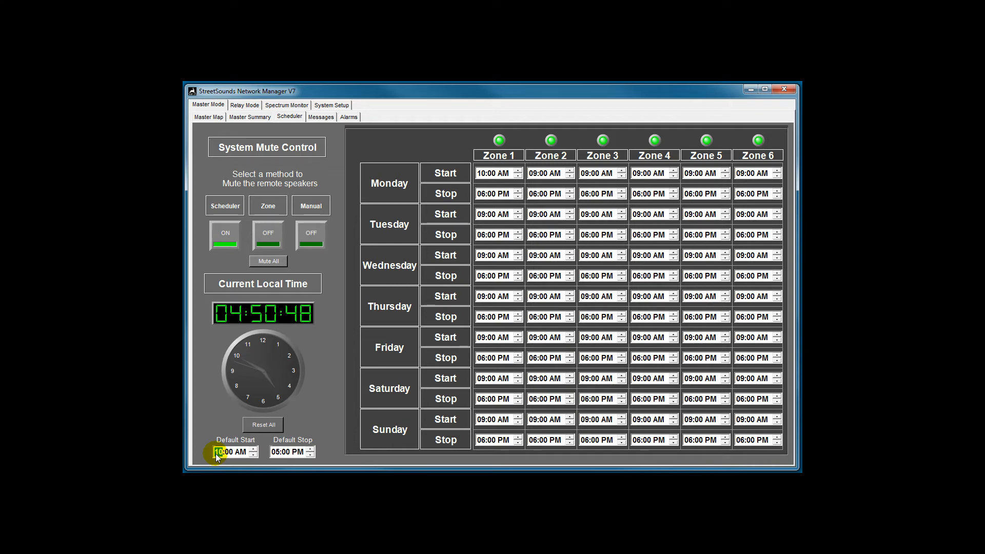
left_click(266, 425)
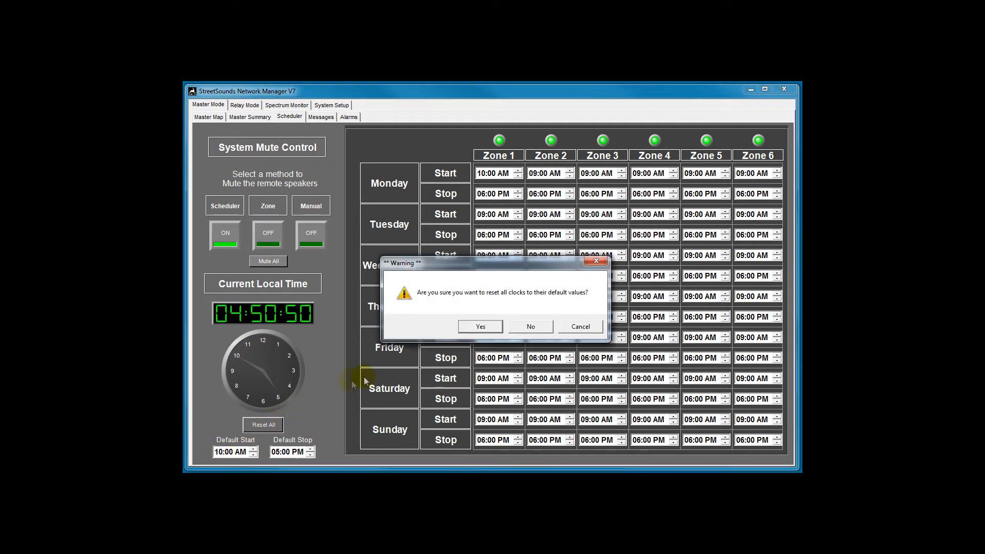
left_click(482, 323)
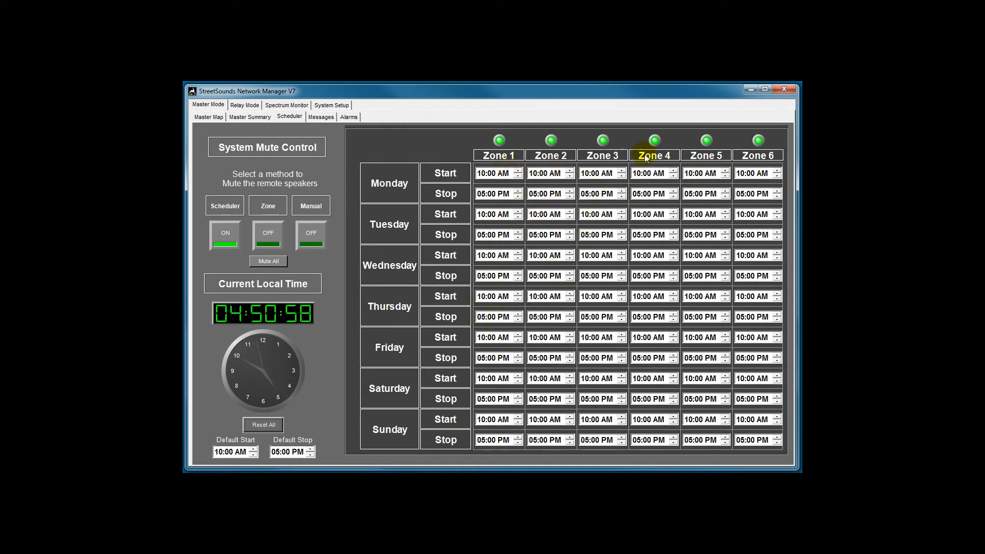
Set the default stop time to 06:00 PM and reset all clocks to their default values
left_click(277, 452)
left_click(311, 449)
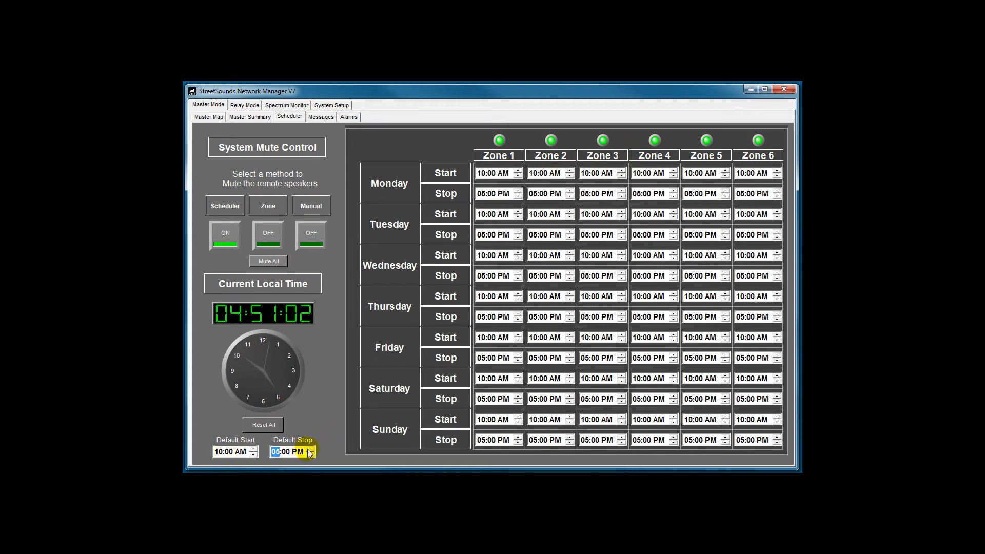
left_click(270, 429)
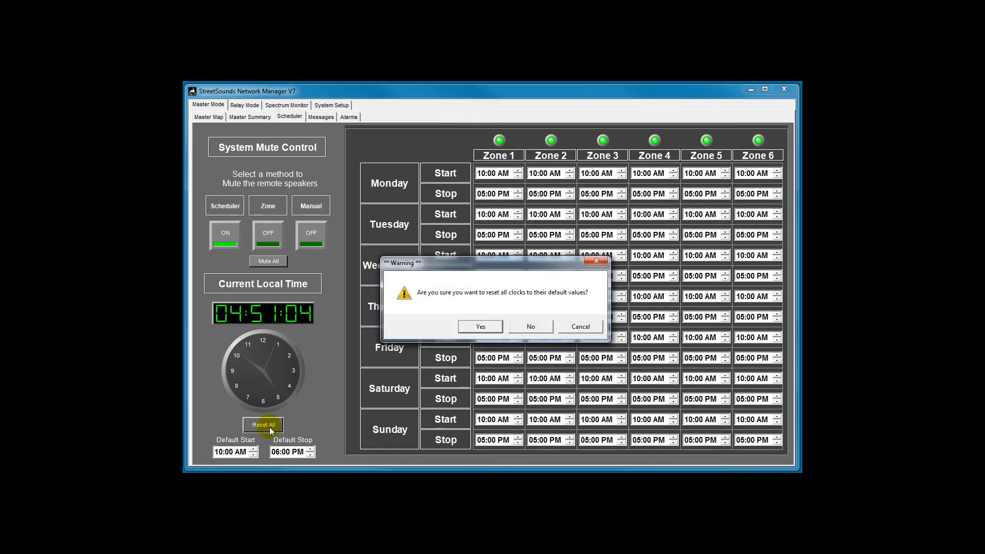
left_click(473, 327)
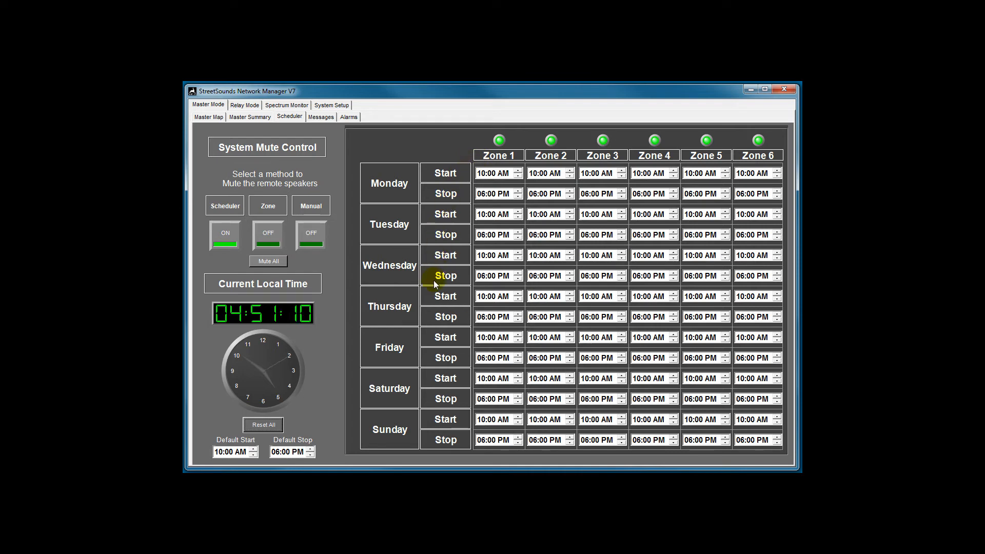
Set Saturday's Zone 1 stop time to 09:00 PM
left_click(482, 399)
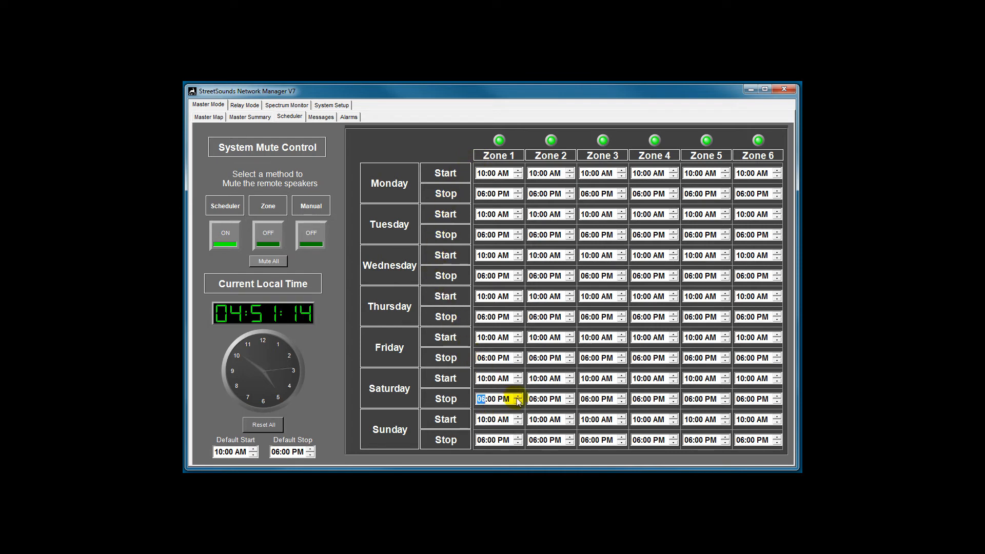
left_click(518, 397)
left_click(518, 396)
left_click(518, 396)
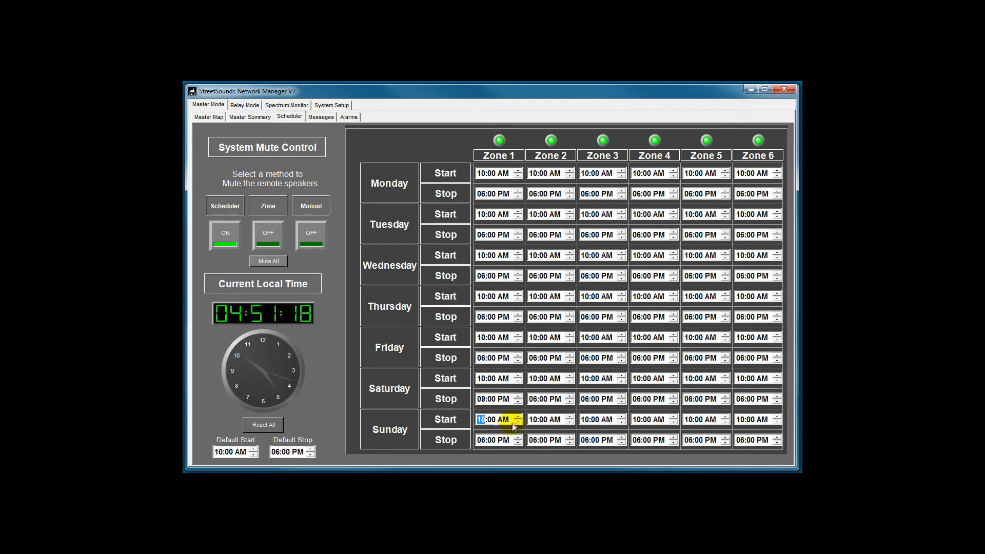
Set Sunday's Zone 1 start time to 12:00 PM
left_click(517, 417)
left_click(517, 417)
Set Sunday's Zone 1 stop time to 05:00 PM
left_click(488, 440)
left_click(512, 442)
left_click(482, 439)
left_click(517, 443)
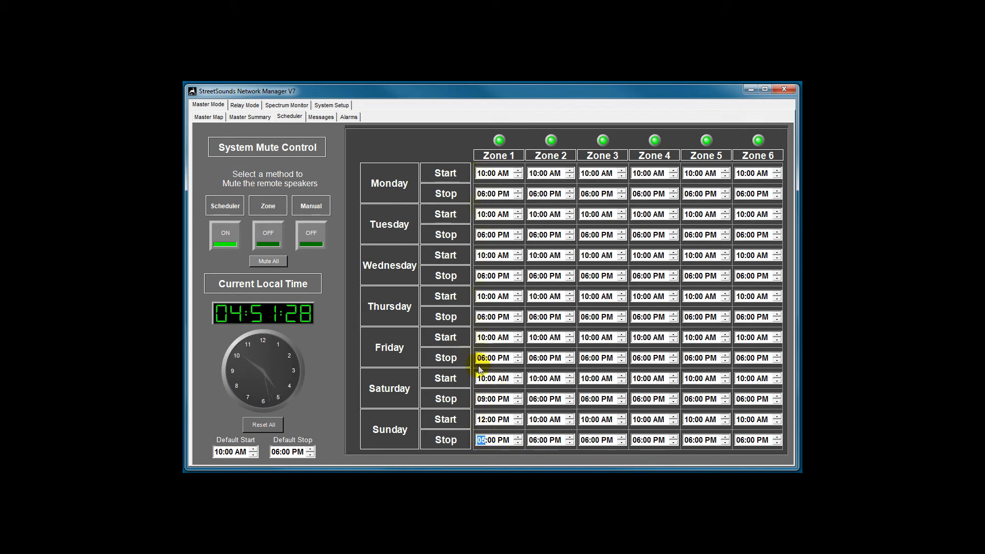
left_click(531, 440)
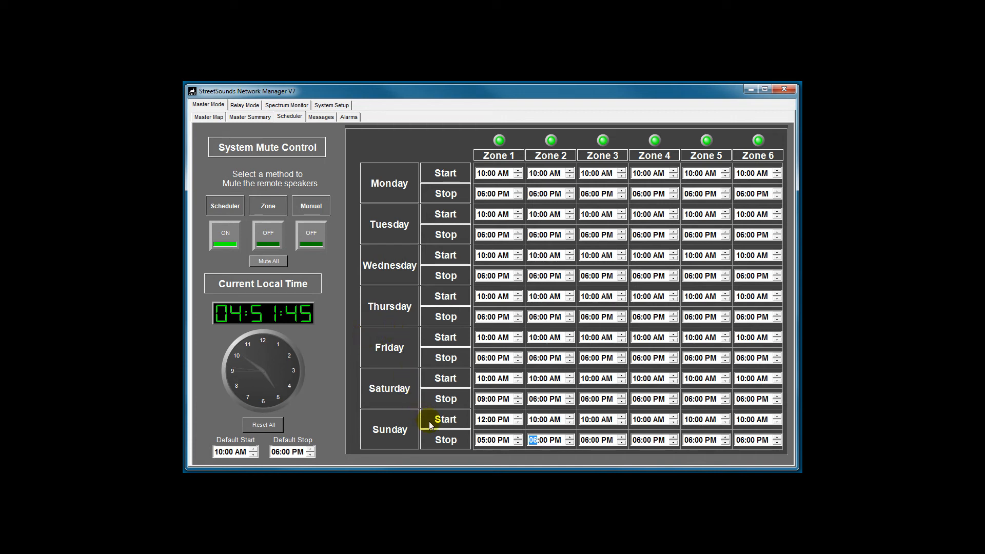
Disable Sunday's Zone 1 start time and enable it again
right_click(485, 421)
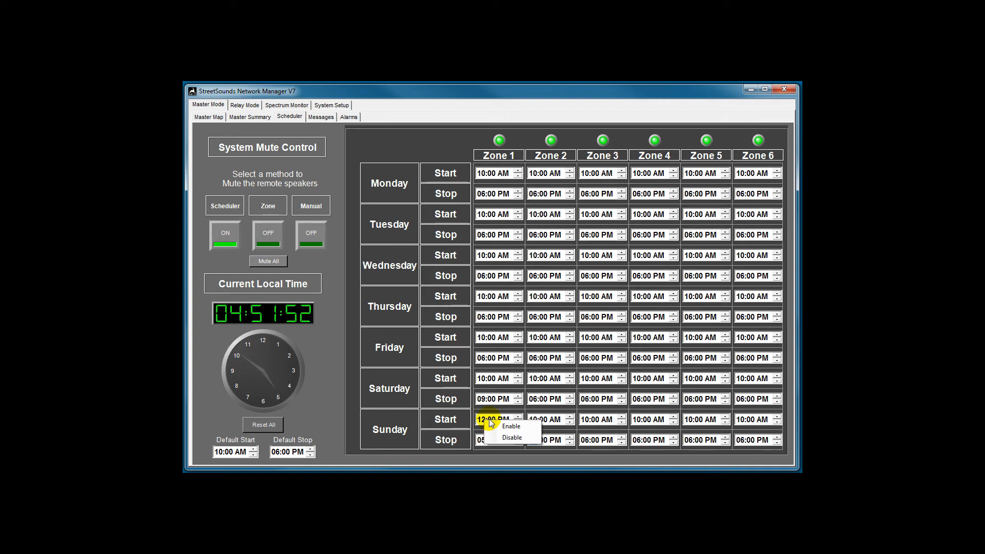
left_click(507, 439)
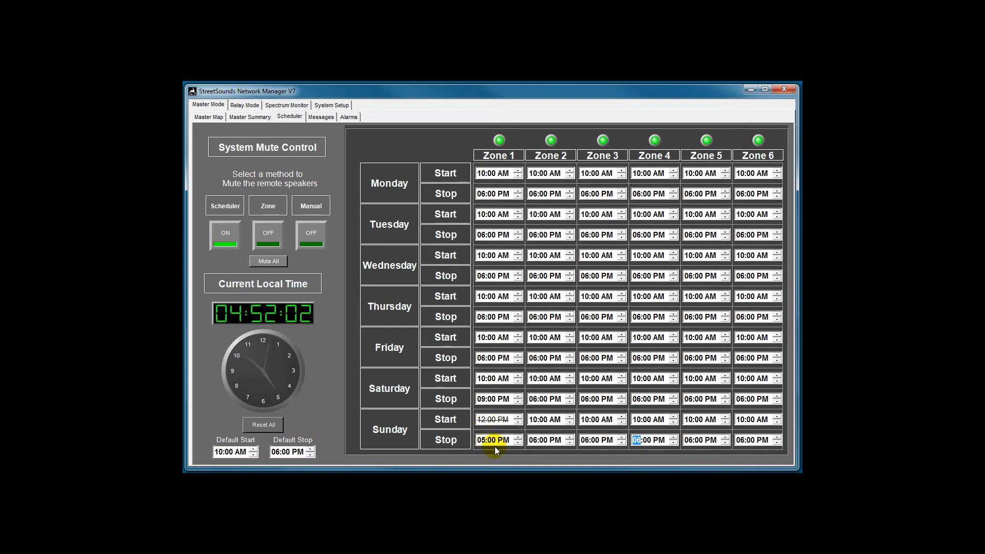
right_click(485, 420)
left_click(509, 424)
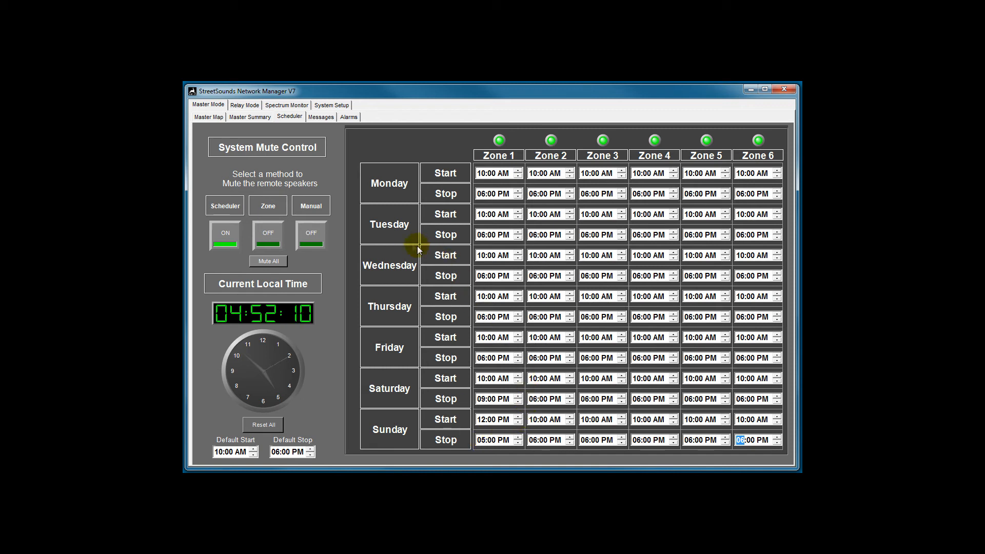
Switch to Zone muting, toggle the mute of Zones 1 and 2, and mute all remote speakers
left_click(271, 243)
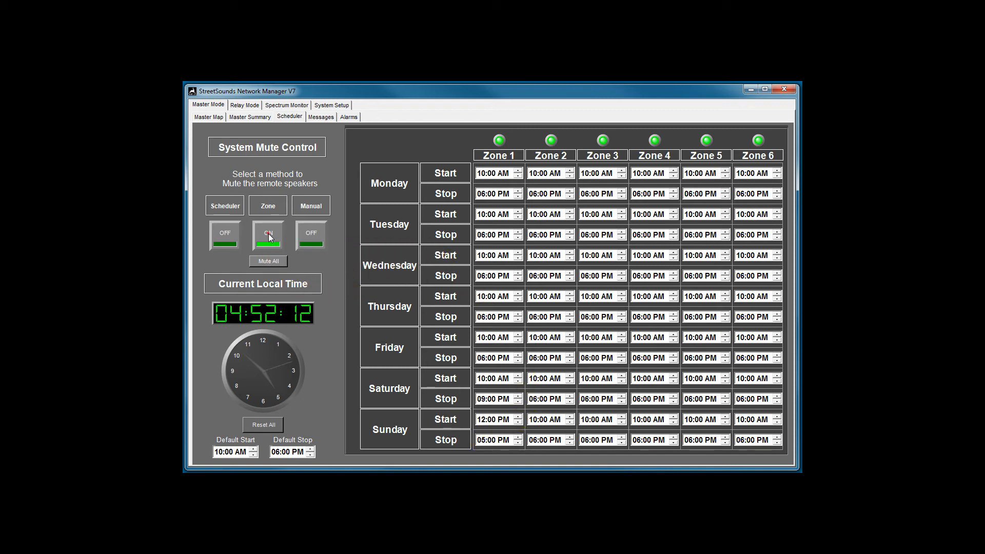
left_click(501, 141)
left_click(551, 140)
left_click(267, 261)
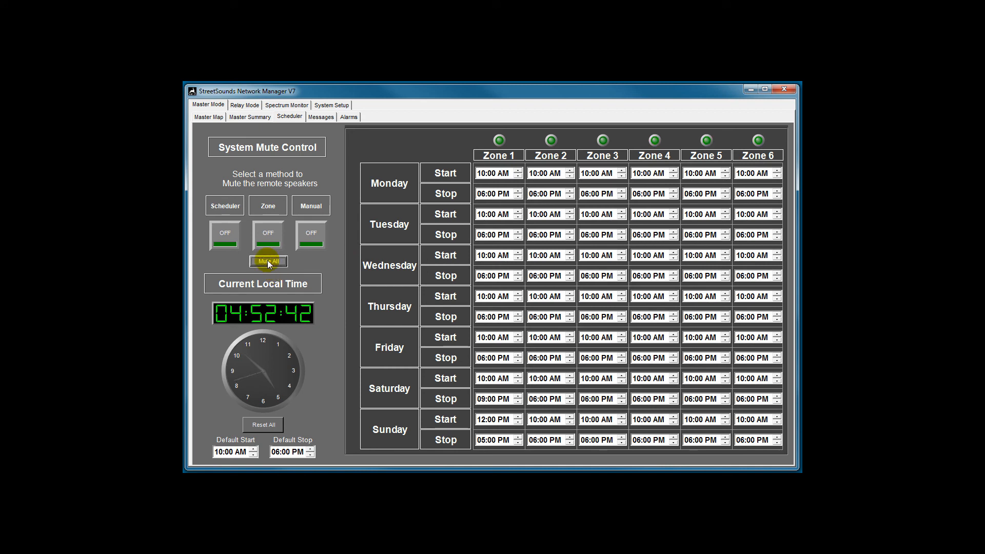